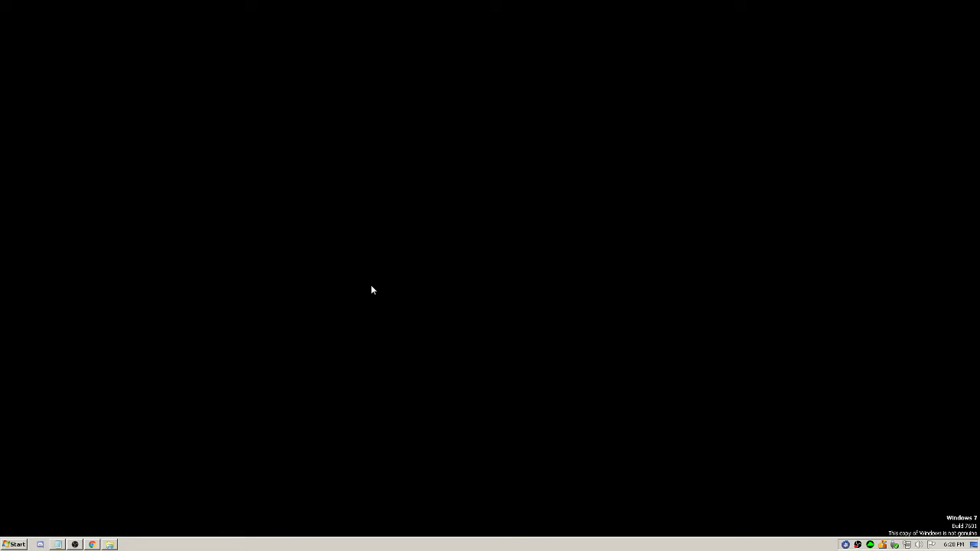
- Open the Performance Options from the computer's advanced system settings and check the visual effects choice
{"action": "left_click", "coordinate": [14, 544]}
{"action": "right_click", "coordinate": [170, 397]}
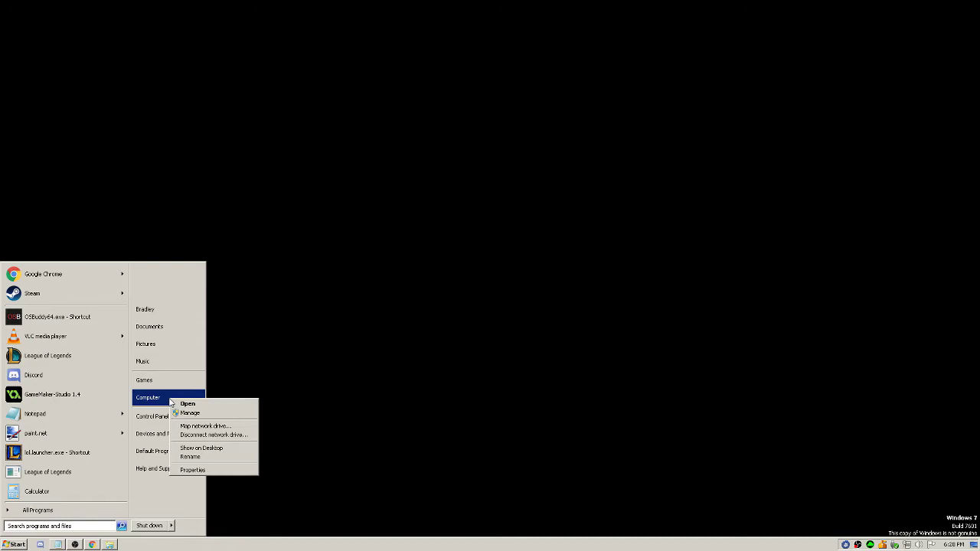
{"action": "left_click", "coordinate": [201, 471]}
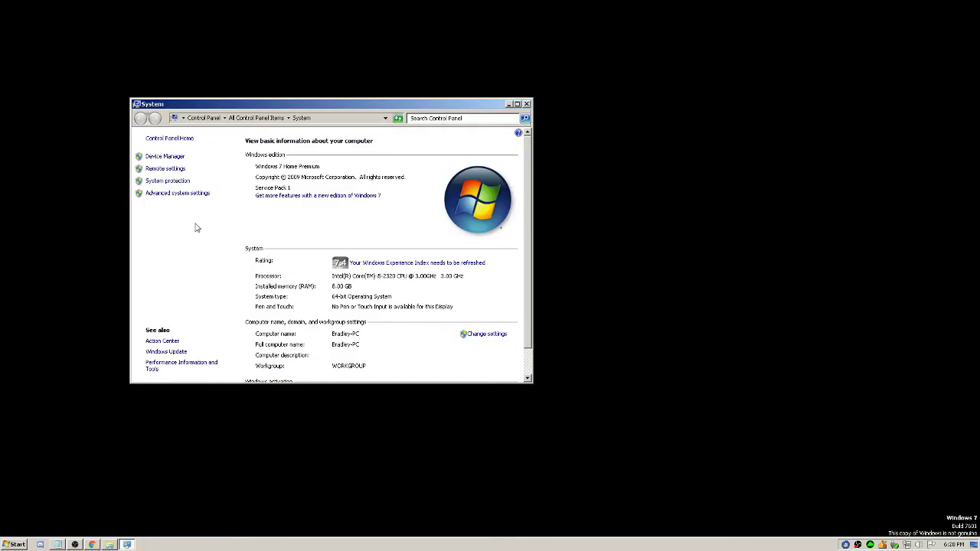
{"action": "left_click", "coordinate": [188, 195]}
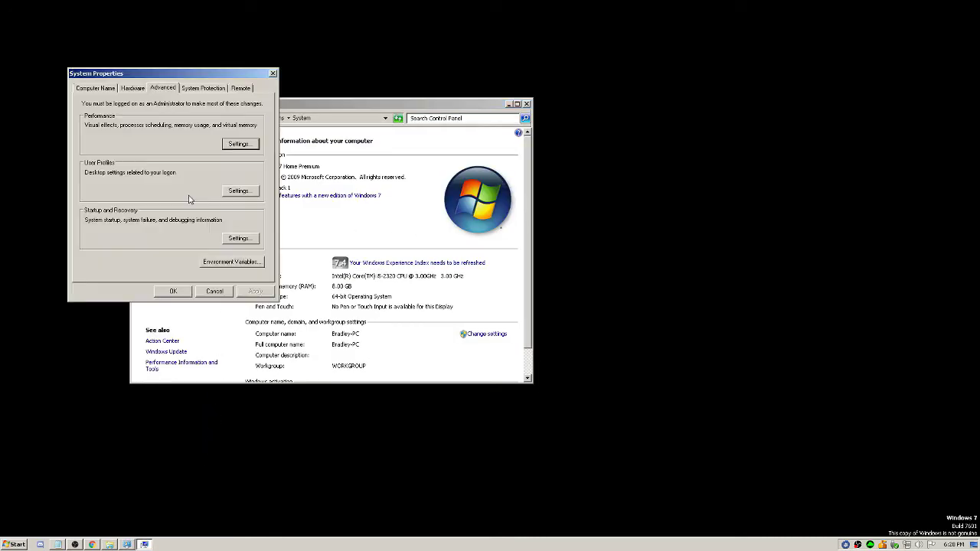
{"action": "left_click", "coordinate": [237, 146]}
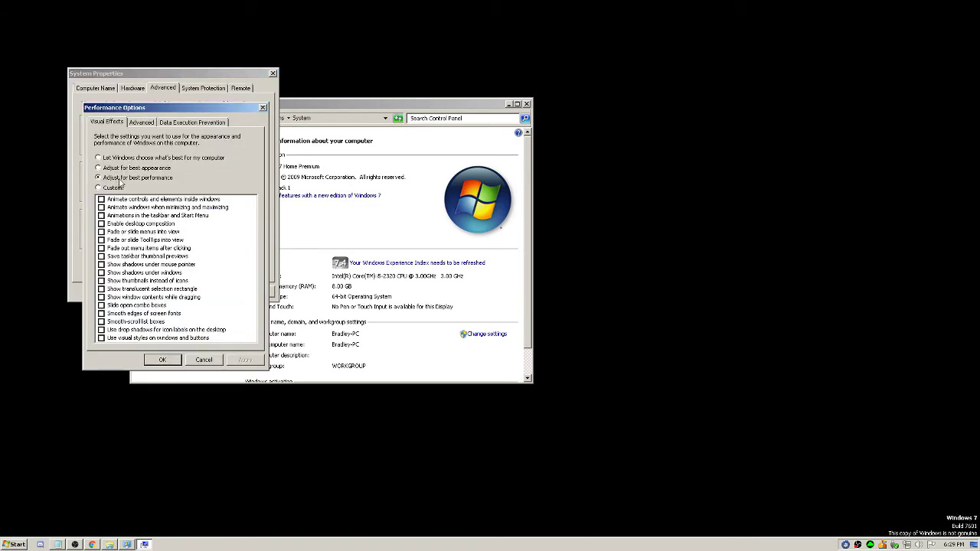
- Accept automatic paging file size management for all drives in the virtual memory settings, and postpone the restart
{"action": "left_click", "coordinate": [141, 124]}
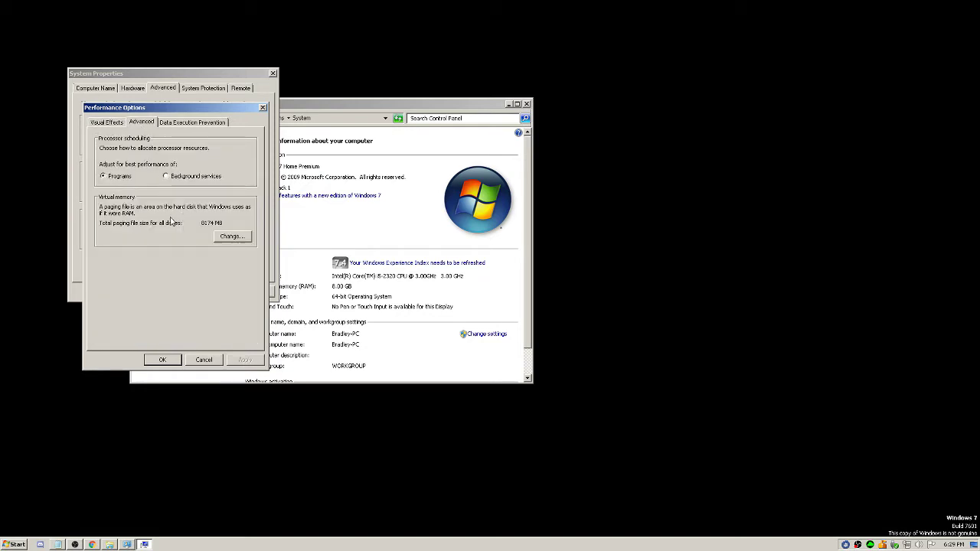
{"action": "left_click", "coordinate": [227, 238]}
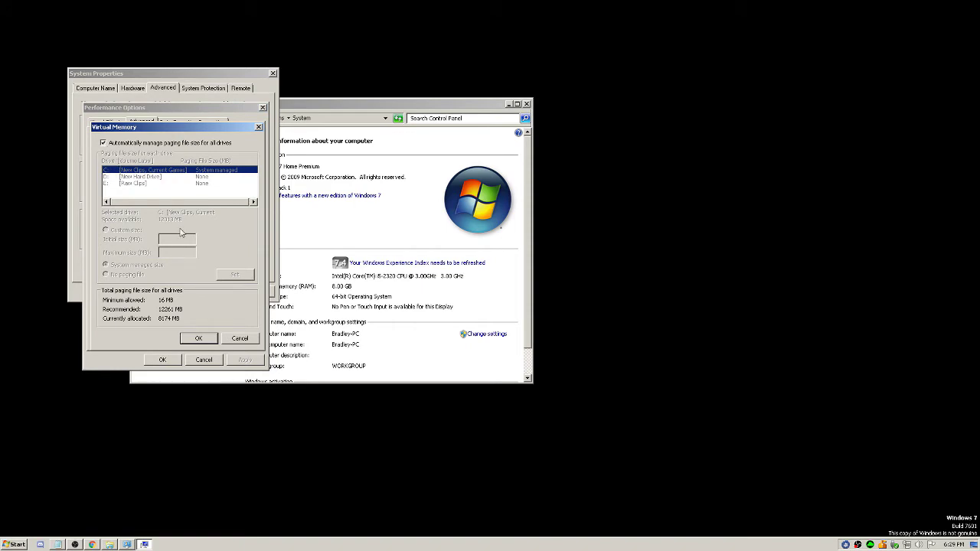
{"action": "left_click", "coordinate": [201, 339]}
{"action": "left_click", "coordinate": [571, 304]}
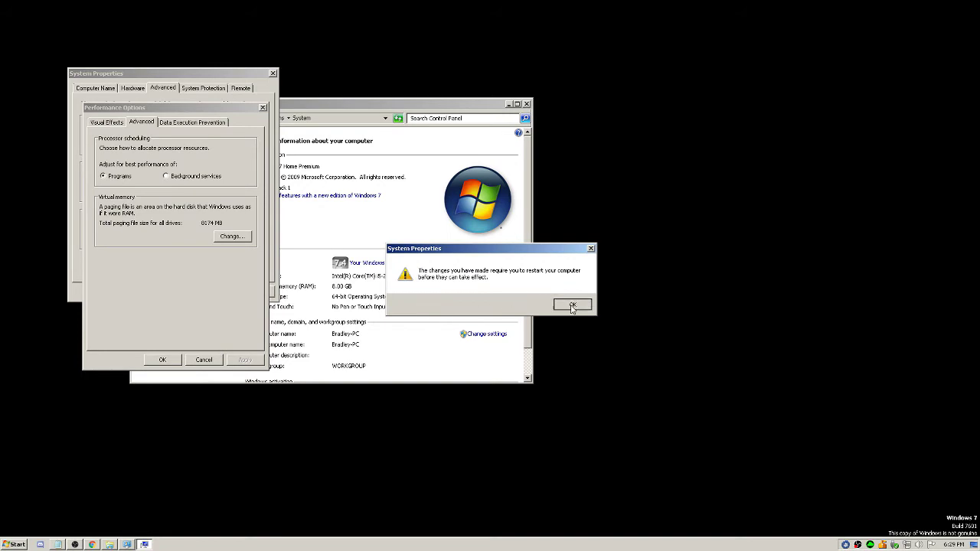
{"action": "left_click", "coordinate": [162, 359]}
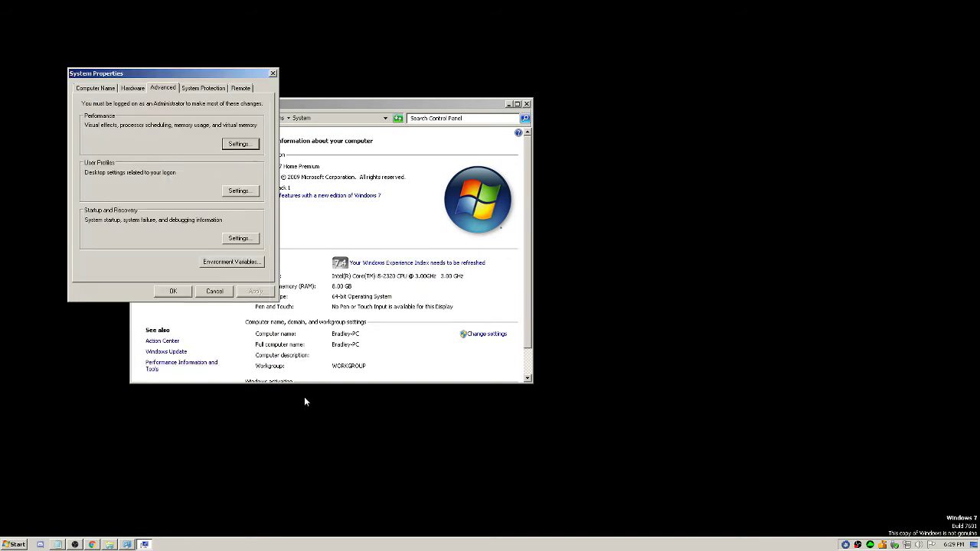
{"action": "left_click", "coordinate": [173, 292]}
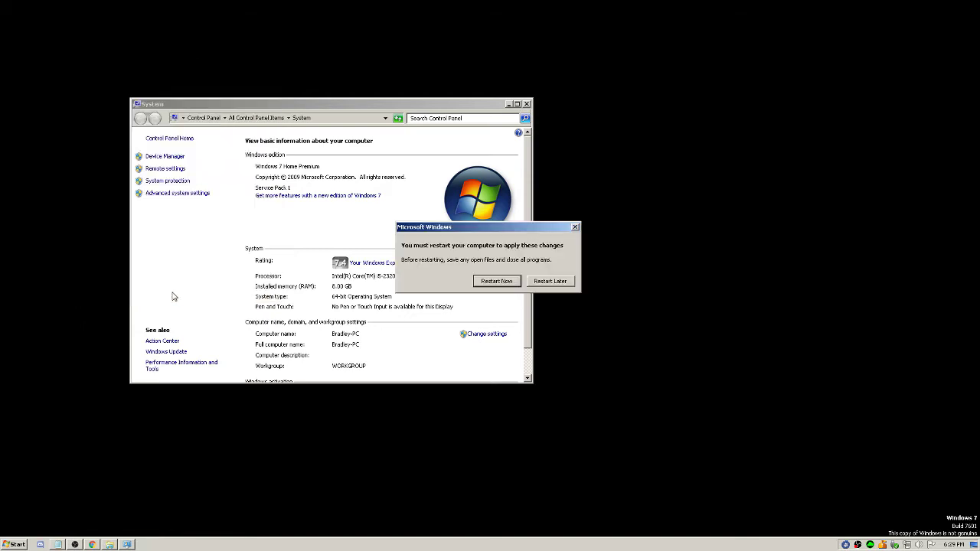
{"action": "left_click", "coordinate": [549, 281]}
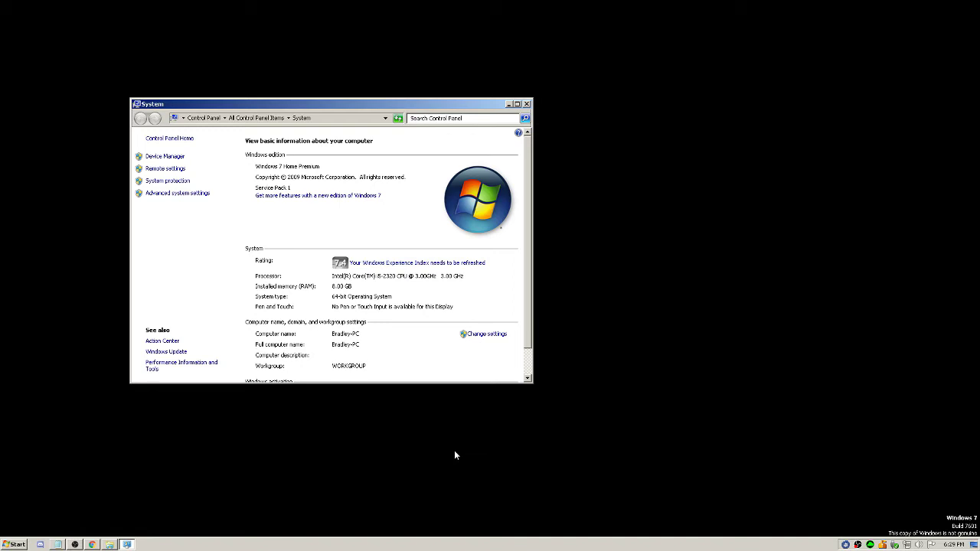
- Find and run msconfig, and bring up its list of startup items
{"action": "left_click", "coordinate": [13, 546]}
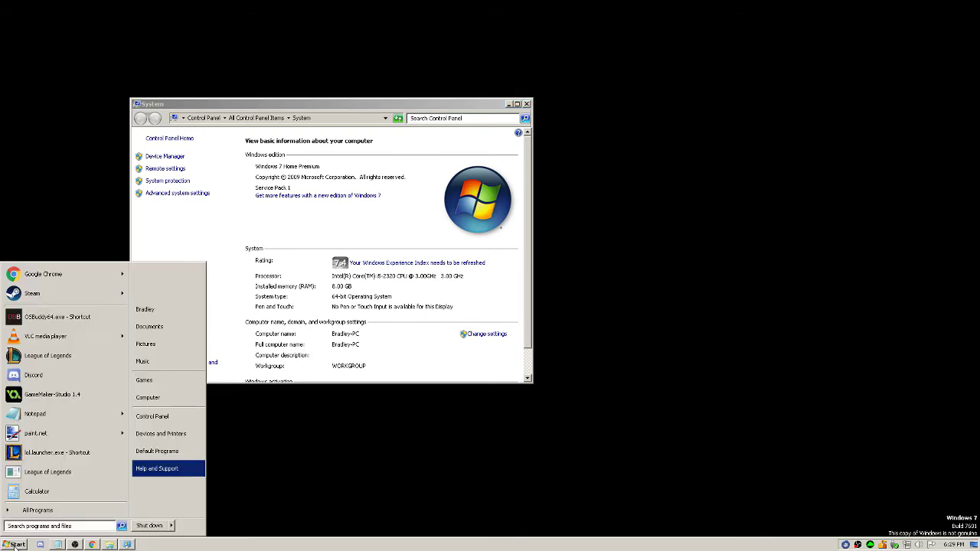
{"action": "type", "text": "msconfig"}
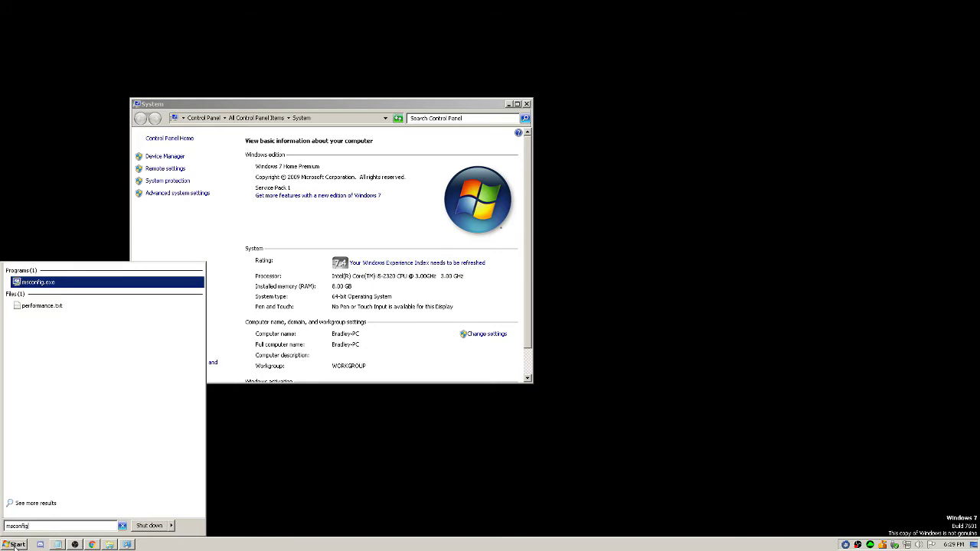
{"action": "left_click", "coordinate": [77, 283]}
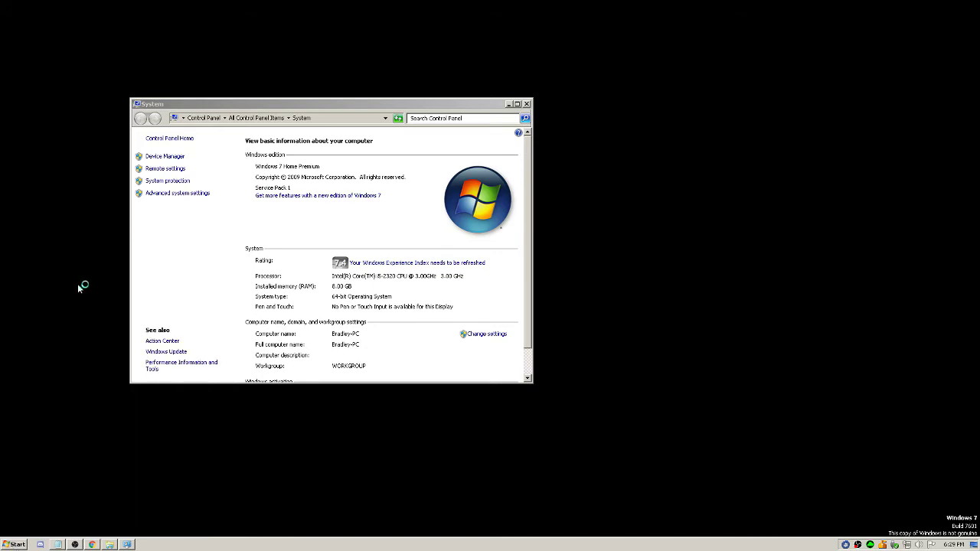
{"action": "left_click", "coordinate": [434, 196]}
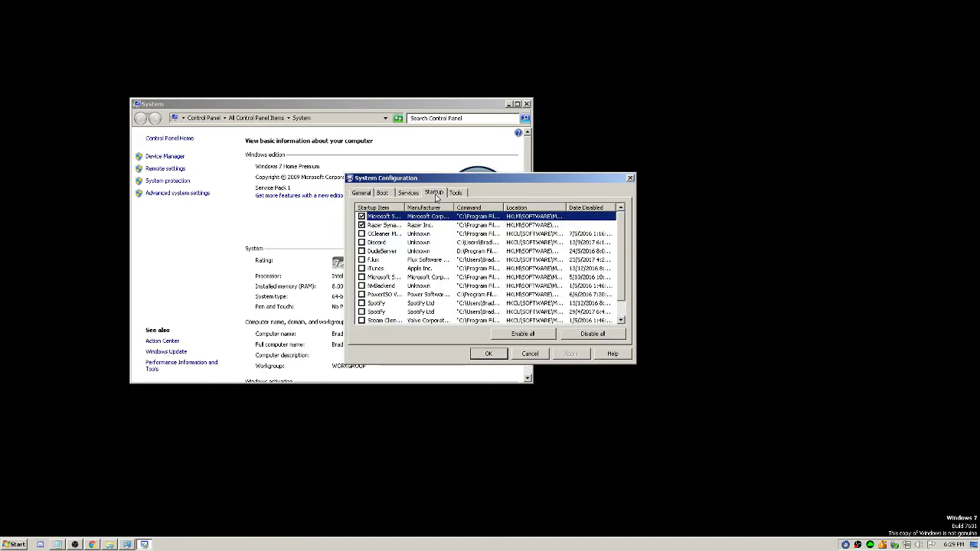
- Disable all startup items except the first Microsoft entry and Razer Synapse, and apply the change
{"action": "left_click", "coordinate": [607, 336]}
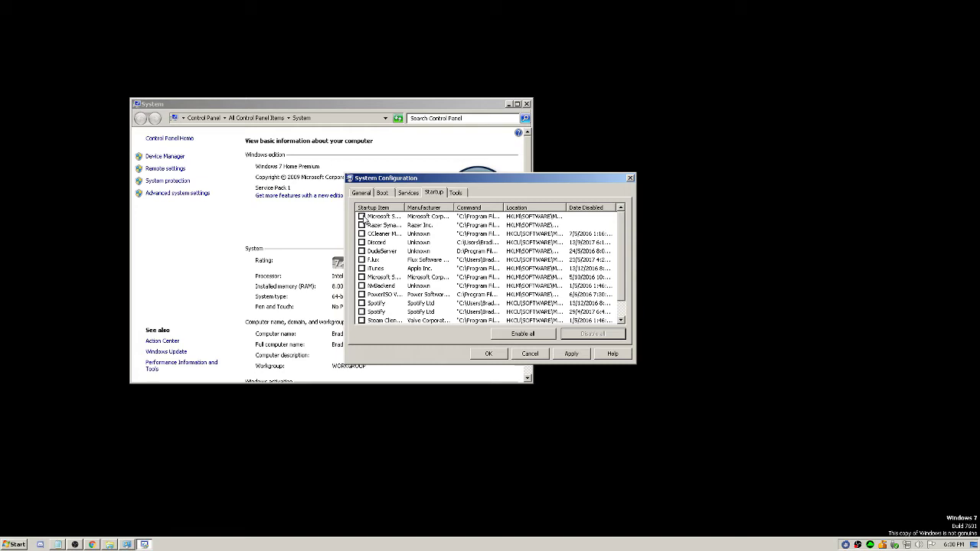
{"action": "left_click", "coordinate": [362, 217]}
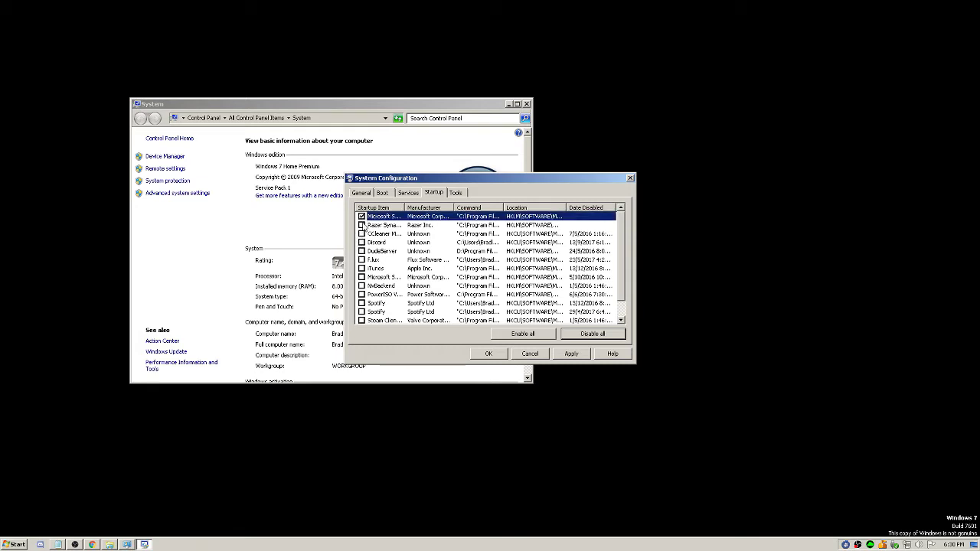
{"action": "left_click", "coordinate": [362, 225]}
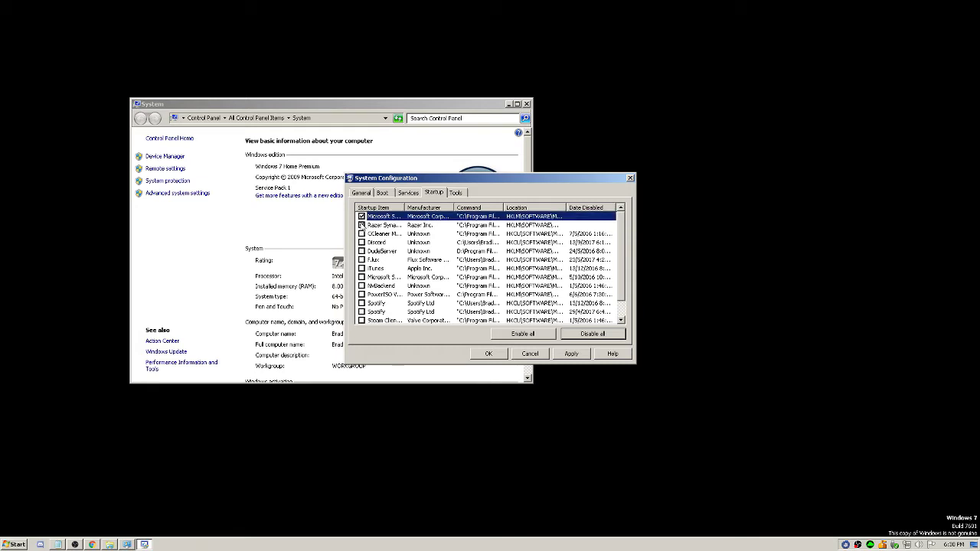
{"action": "left_click", "coordinate": [579, 356]}
{"action": "left_click", "coordinate": [488, 355]}
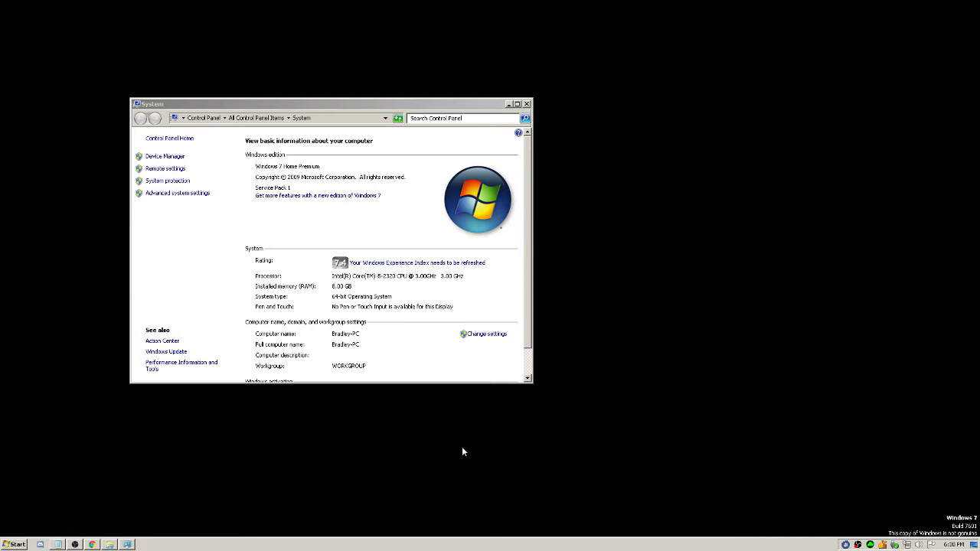
- Search the Control Panel for "power option", check the selected plan in Power Options, and close the window
{"action": "left_click", "coordinate": [10, 544]}
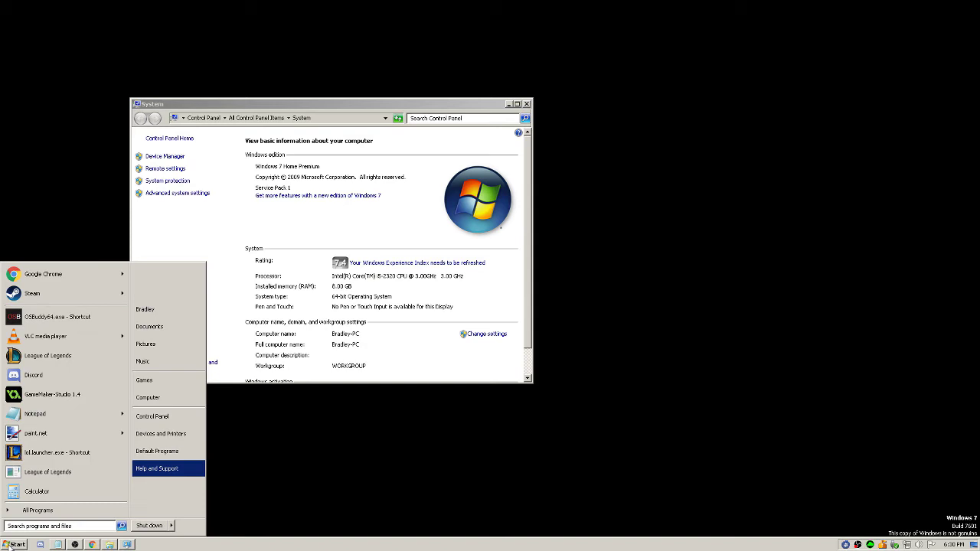
{"action": "left_click", "coordinate": [162, 422]}
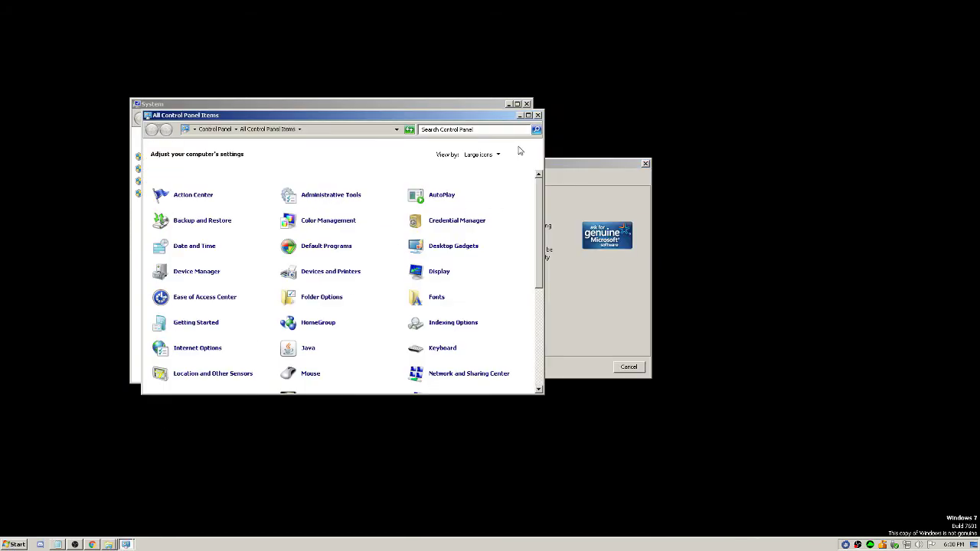
{"action": "left_click", "coordinate": [491, 129]}
{"action": "type", "text": "power option"}
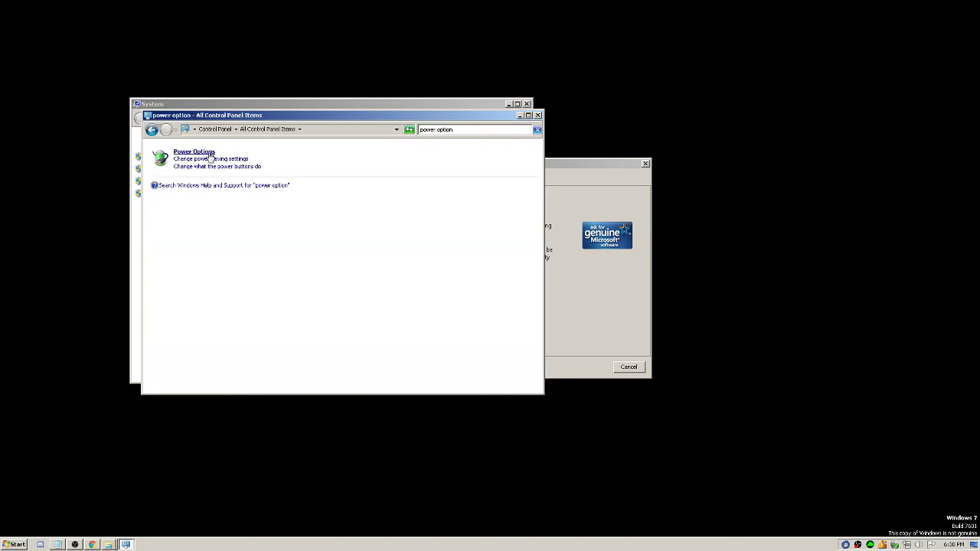
{"action": "left_click", "coordinate": [193, 151]}
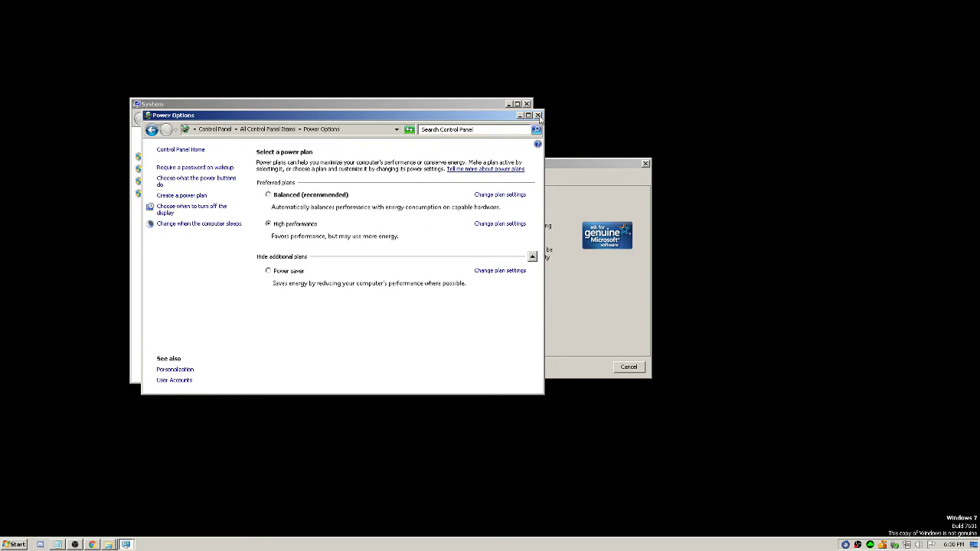
{"action": "left_click", "coordinate": [538, 115]}
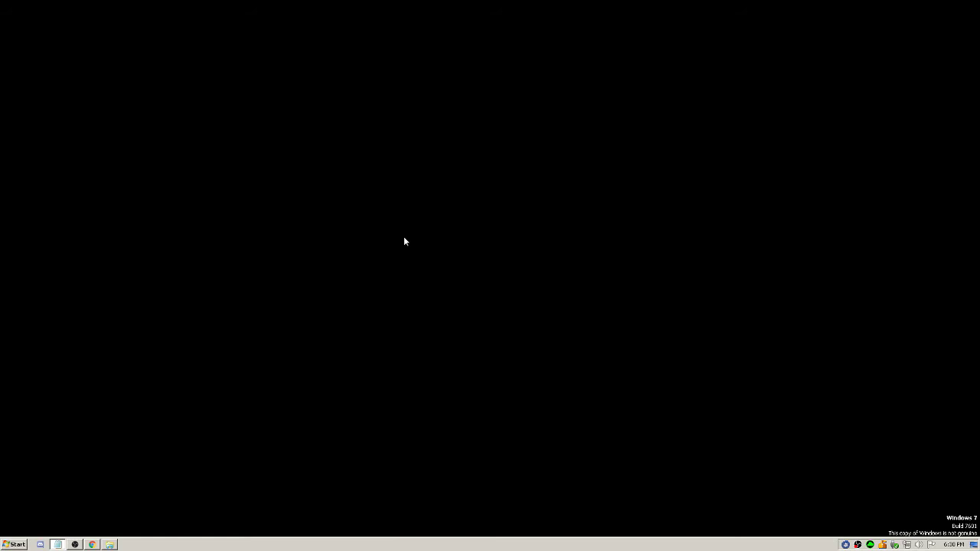
- Examine the performance-versus-quality preference on the NVIDIA Control Panel's Adjust Image Settings with Preview page
{"action": "right_click", "coordinate": [433, 237]}
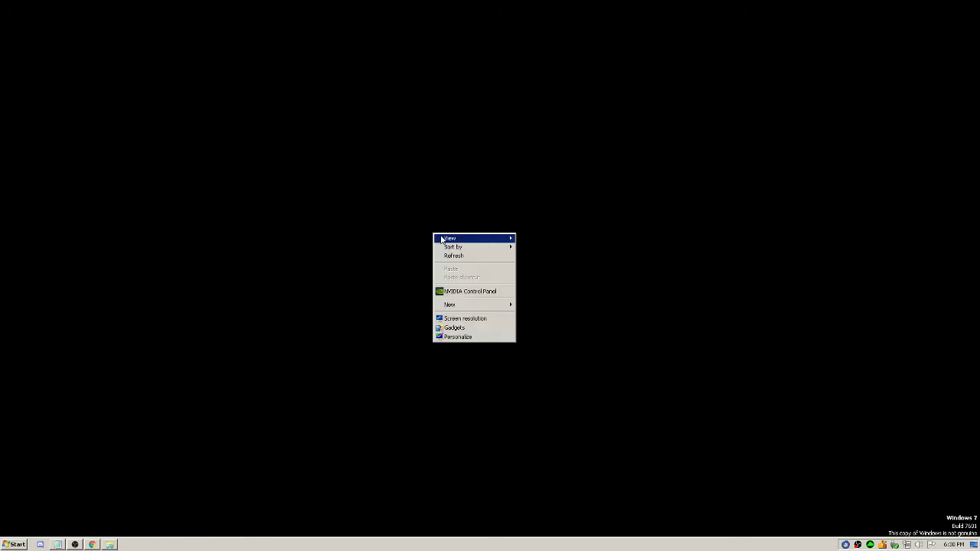
{"action": "mouse_move", "coordinate": [442, 239]}
{"action": "right_click", "coordinate": [440, 223]}
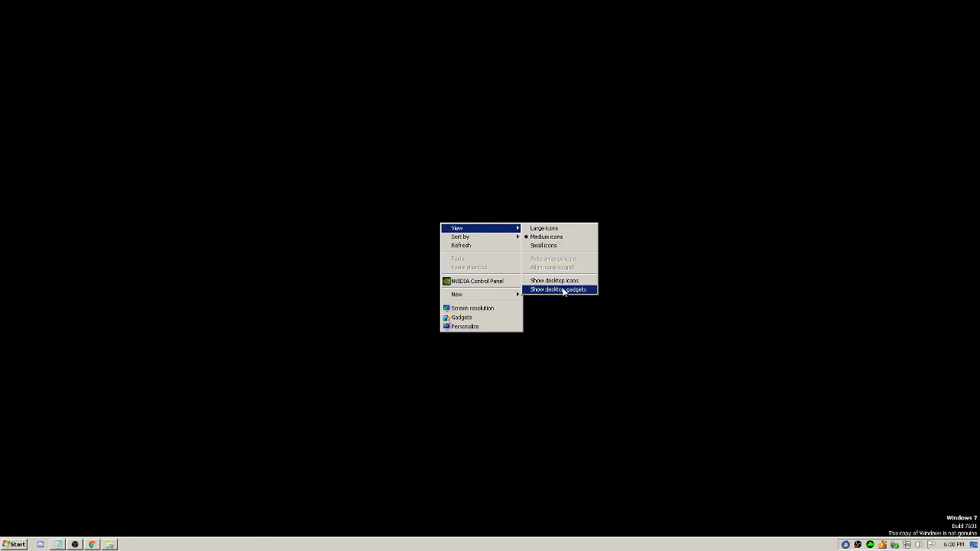
{"action": "left_click", "coordinate": [745, 291]}
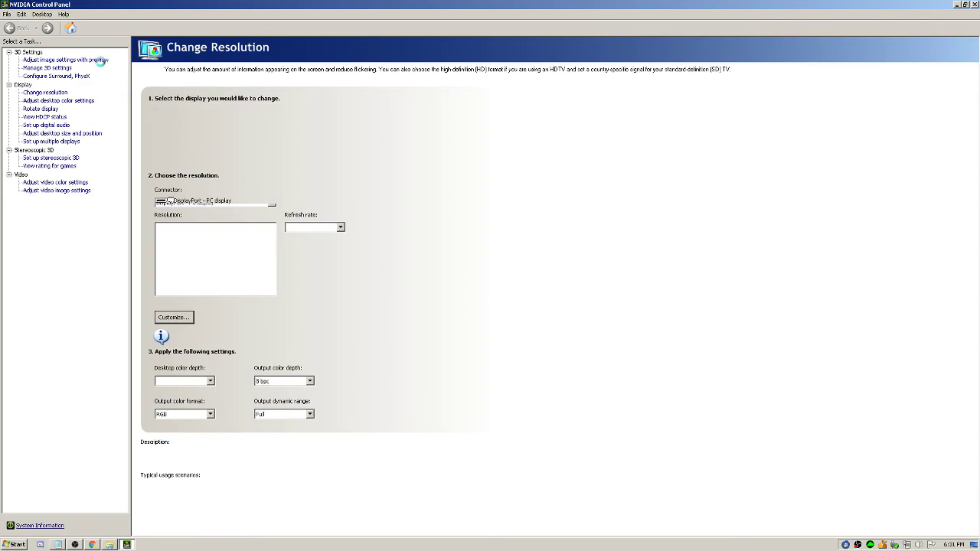
{"action": "left_click", "coordinate": [101, 61]}
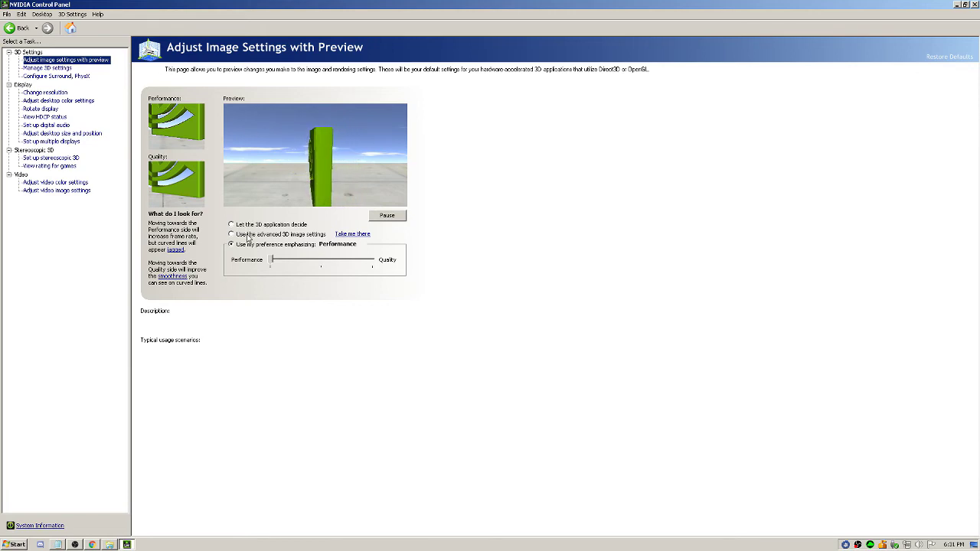
{"action": "mouse_move", "coordinate": [298, 253]}
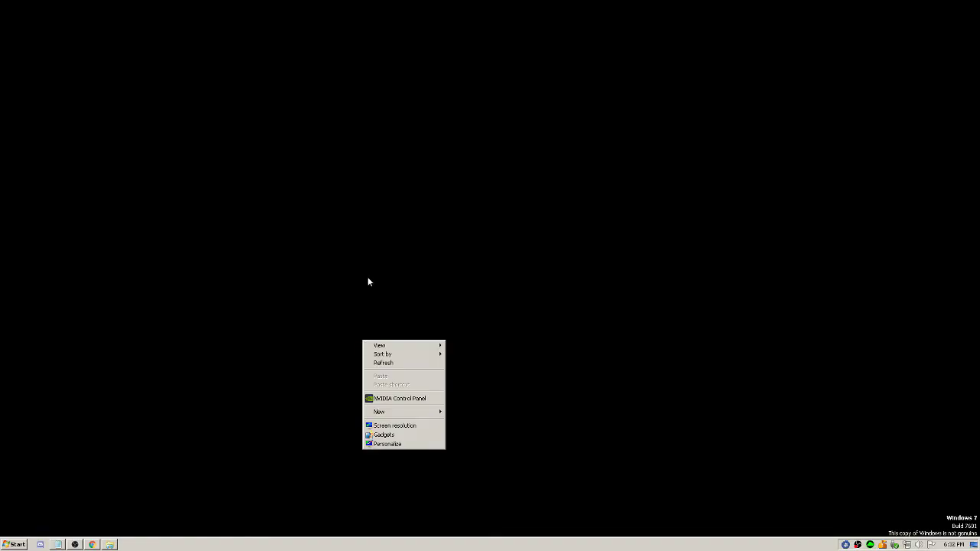
{"action": "left_click", "coordinate": [367, 282]}
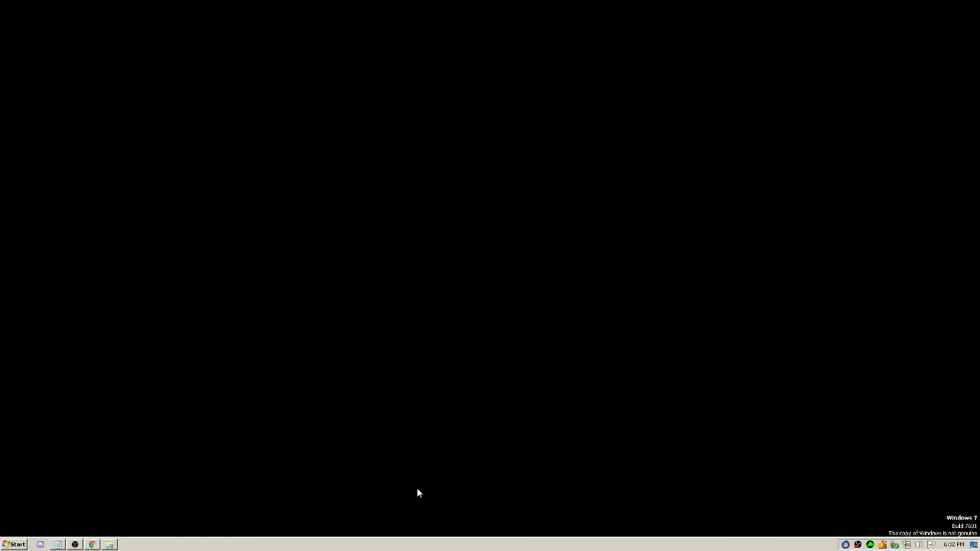
- Review CPU and memory usage and the running processes in Task Manager, and close it
{"action": "right_click", "coordinate": [405, 541]}
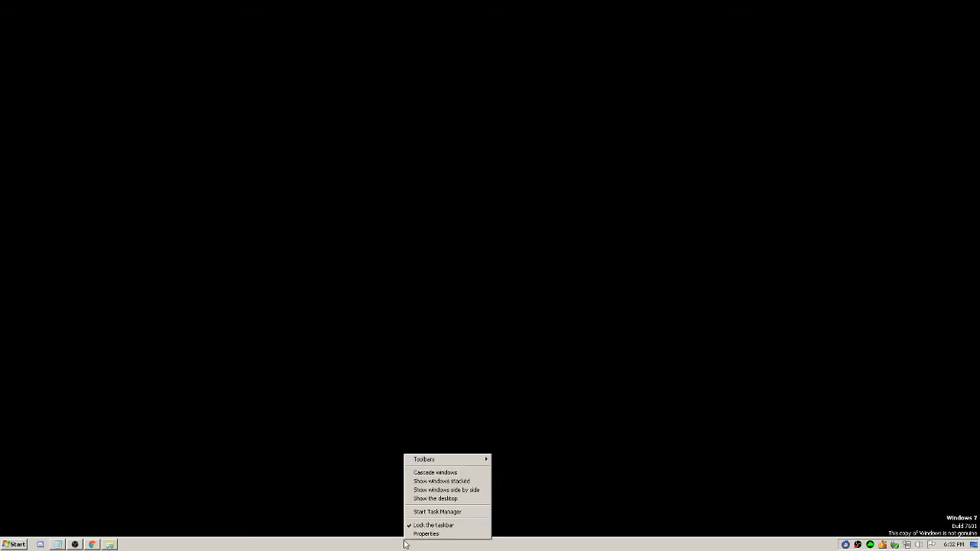
{"action": "left_click", "coordinate": [433, 513]}
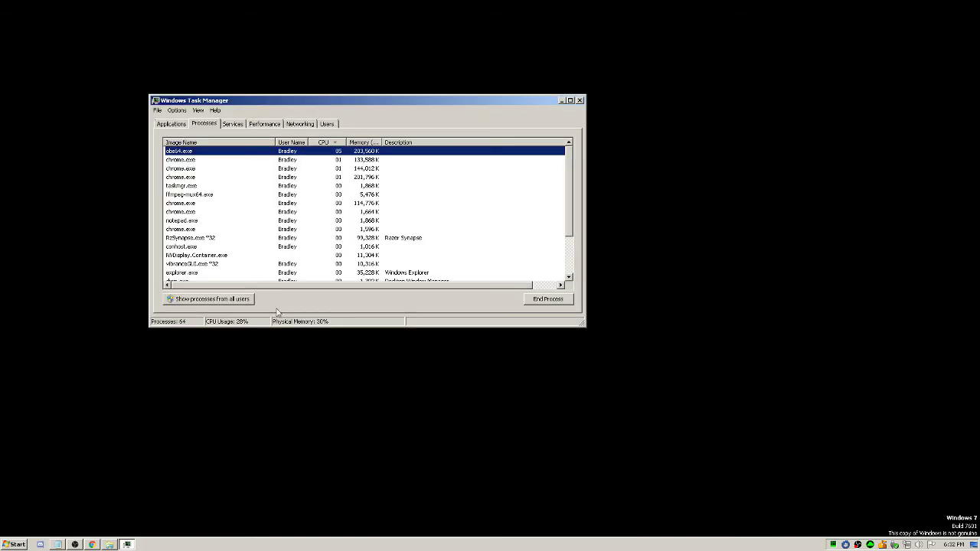
{"action": "left_click", "coordinate": [264, 124]}
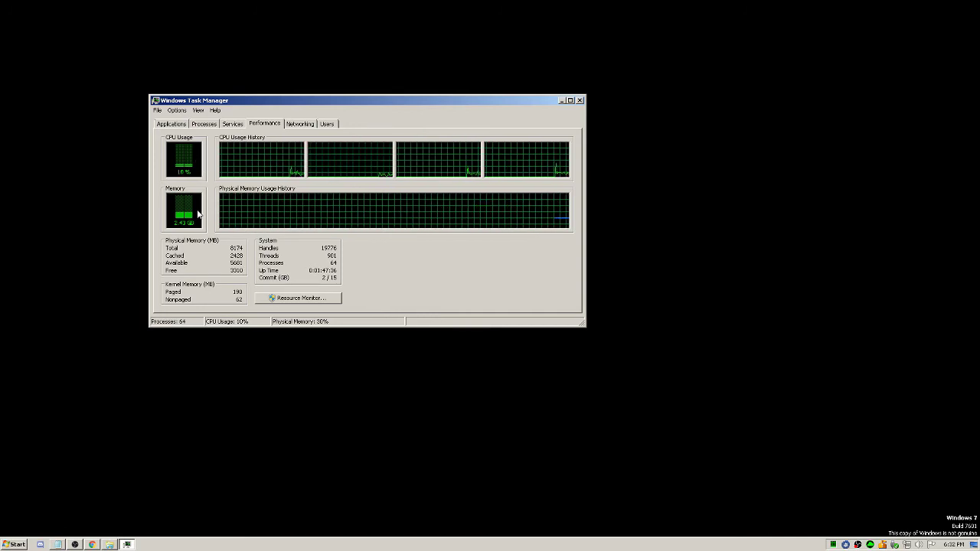
{"action": "left_click", "coordinate": [214, 126]}
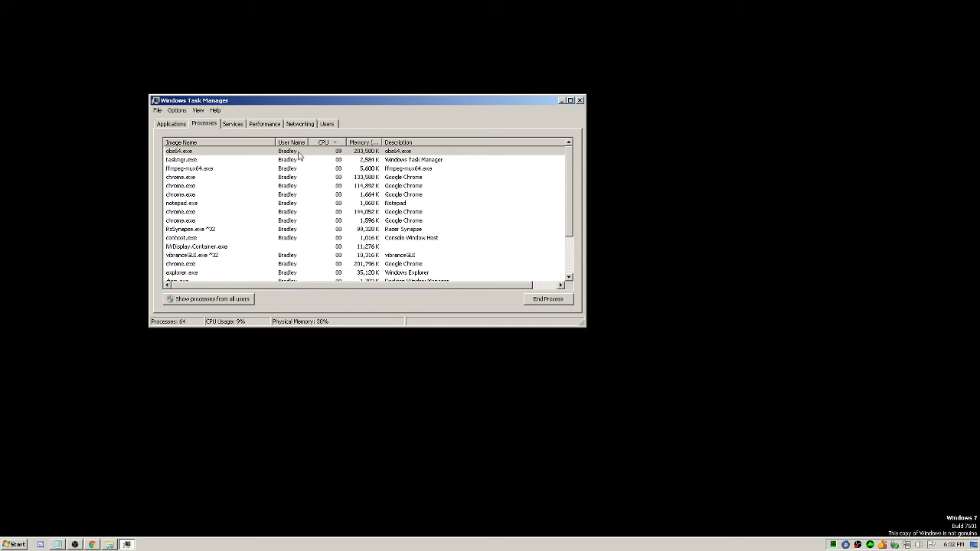
{"action": "left_click", "coordinate": [580, 100]}
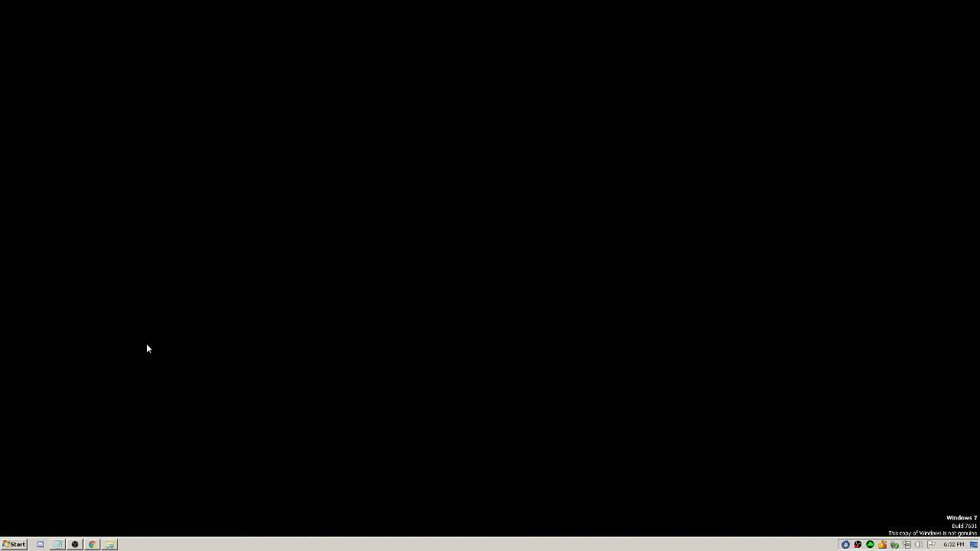
- Check which graphics card is listed under Display adapters in Device Manager, and close it
{"action": "left_click", "coordinate": [15, 544]}
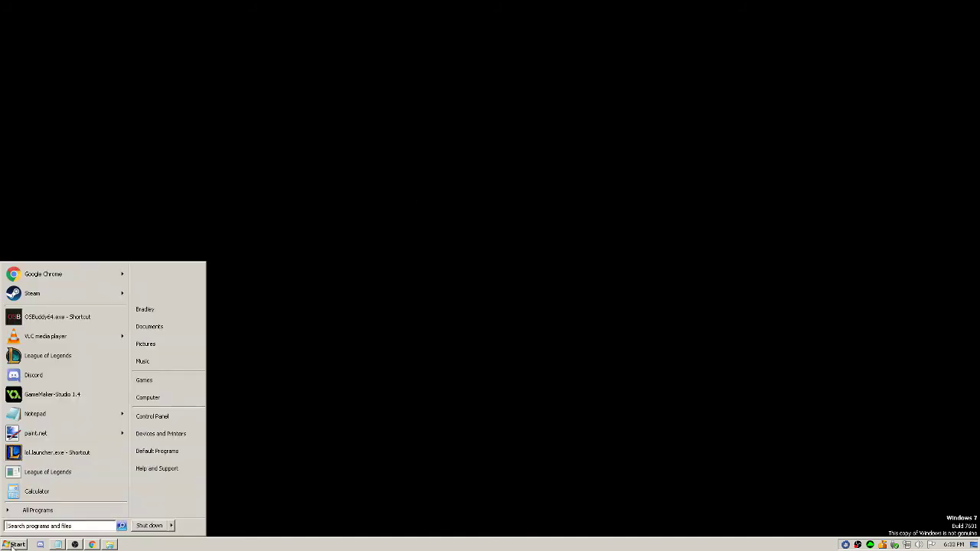
{"action": "right_click", "coordinate": [178, 405]}
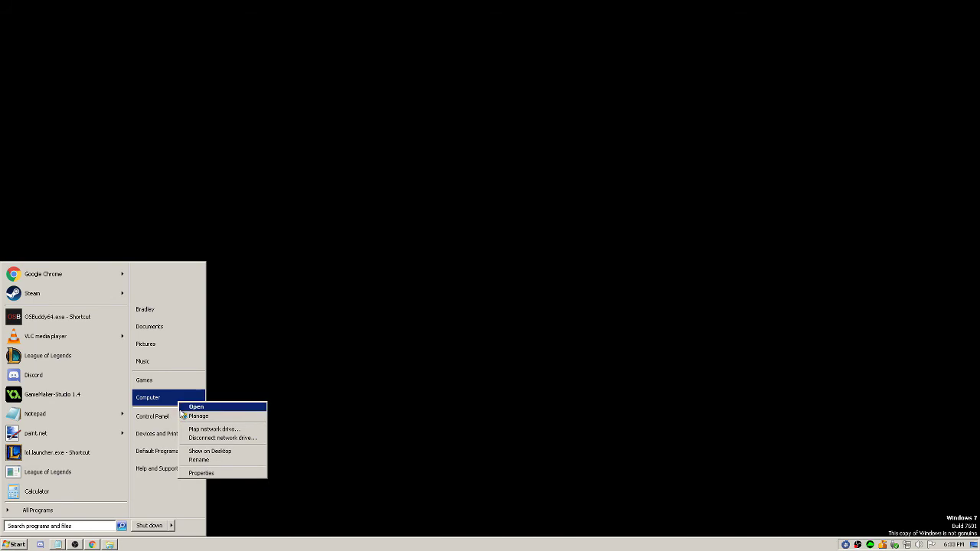
{"action": "left_click", "coordinate": [210, 472]}
{"action": "left_click", "coordinate": [164, 159]}
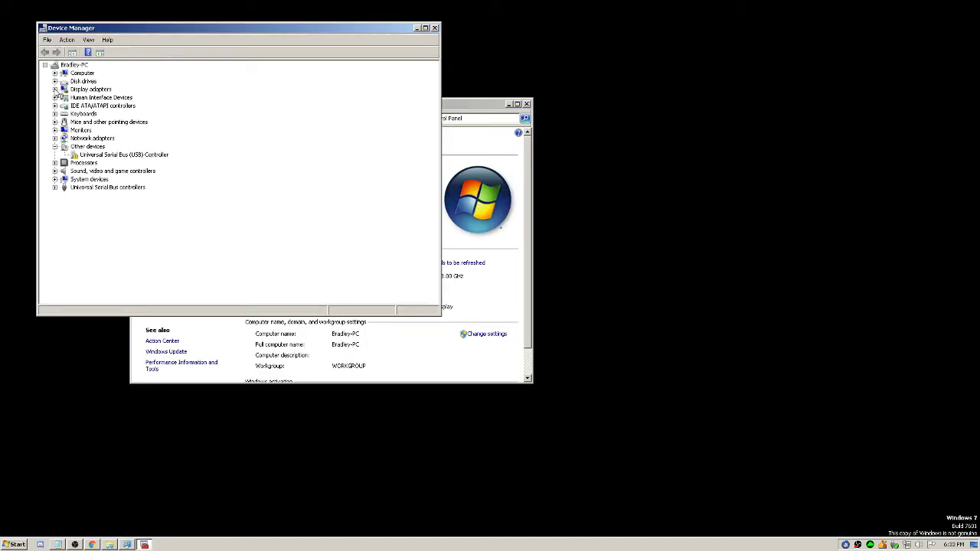
{"action": "left_click", "coordinate": [54, 89]}
{"action": "left_click", "coordinate": [104, 97]}
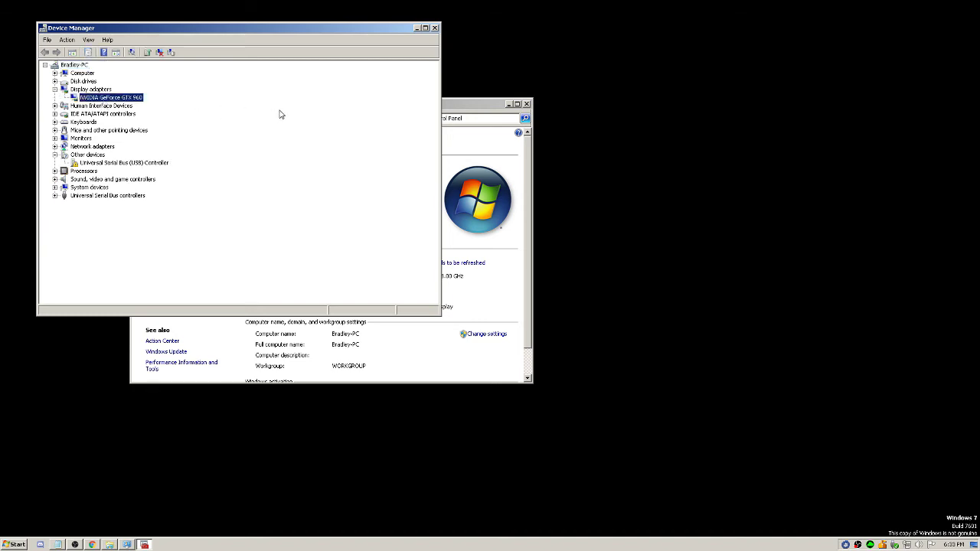
{"action": "left_click", "coordinate": [433, 29]}
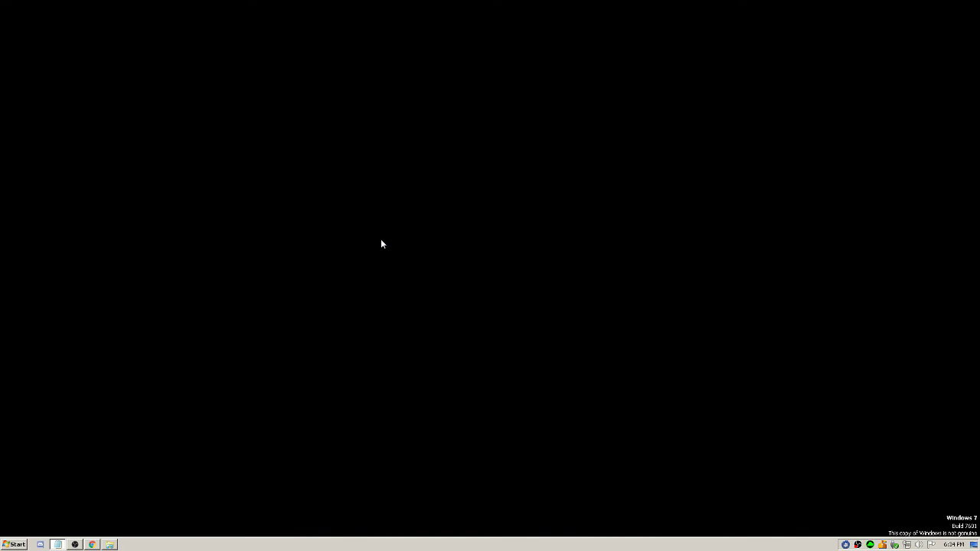
- Examine the refresh rate setting in the NVIDIA Control Panel's Create Custom Resolution dialog for the AOC display, and cancel it
{"action": "right_click", "coordinate": [418, 218]}
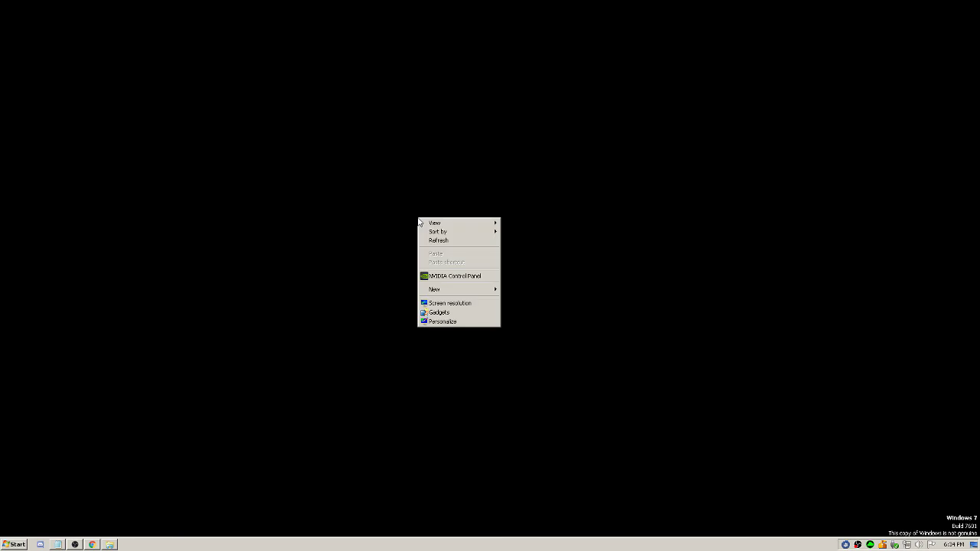
{"action": "left_click", "coordinate": [453, 277]}
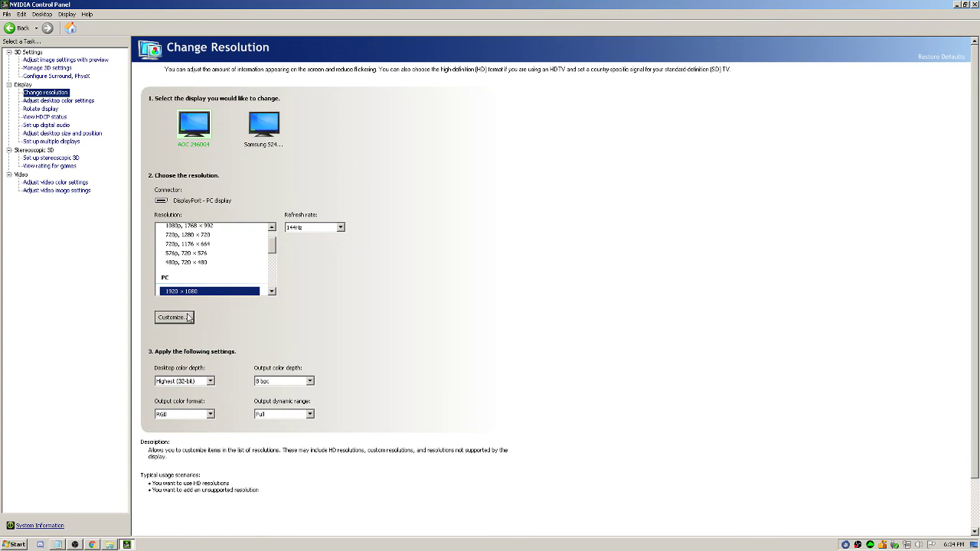
{"action": "left_click", "coordinate": [188, 317]}
{"action": "left_click", "coordinate": [429, 370]}
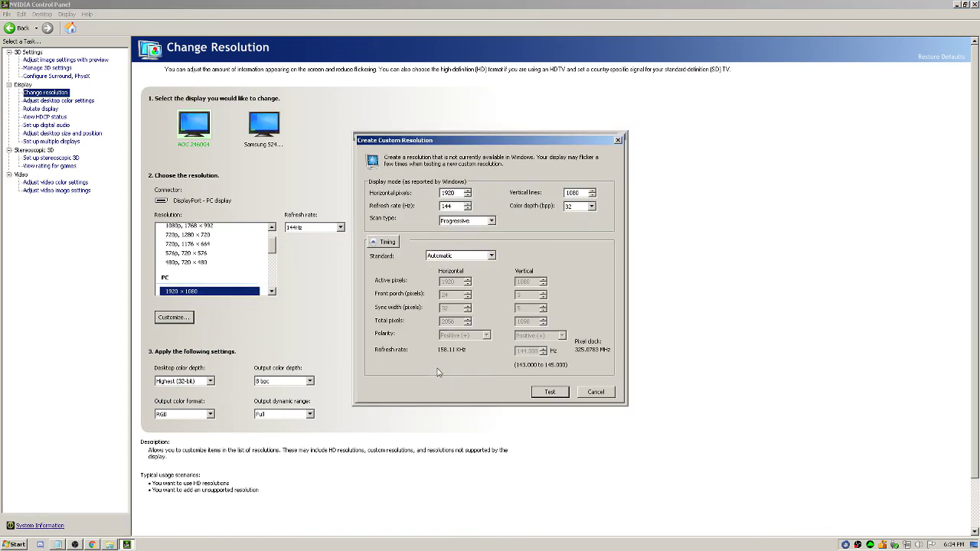
{"action": "left_click_drag", "start_coordinate": [458, 207], "coordinate": [431, 212]}
{"action": "left_click", "coordinate": [563, 393]}
{"action": "left_click", "coordinate": [597, 392]}
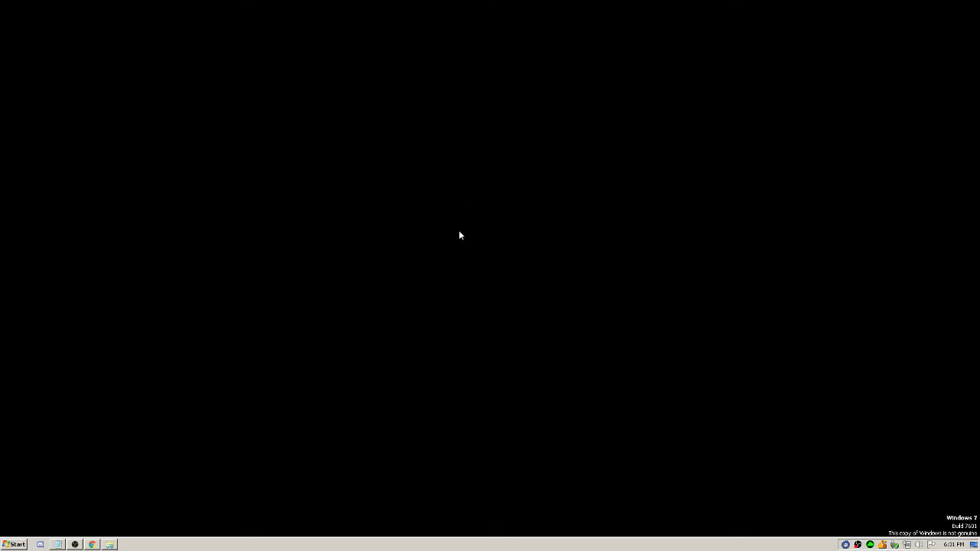
- Set the main display's screen refresh rate to 144 Hertz in the advanced monitor settings of Screen Resolution
{"action": "right_click", "coordinate": [459, 231]}
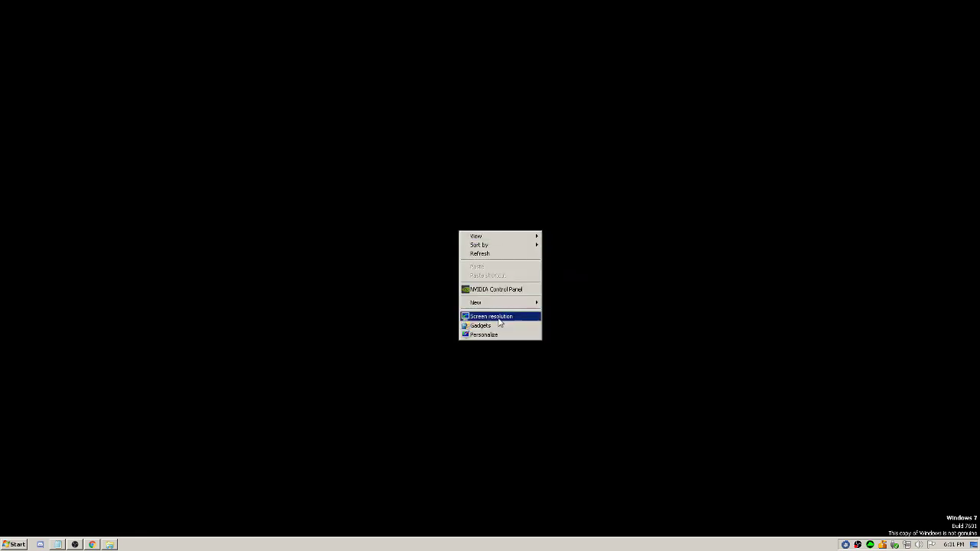
{"action": "left_click", "coordinate": [499, 317]}
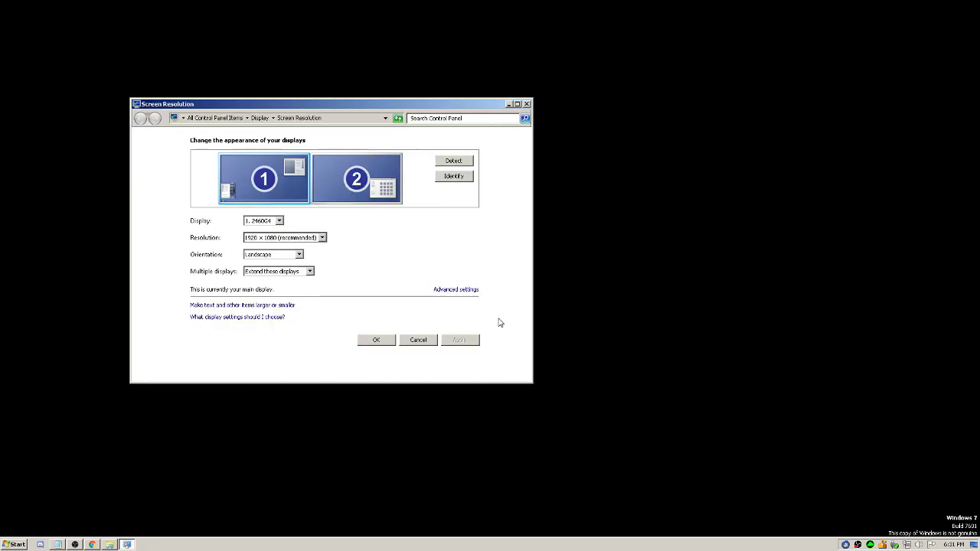
{"action": "left_click", "coordinate": [465, 291]}
{"action": "left_click", "coordinate": [185, 127]}
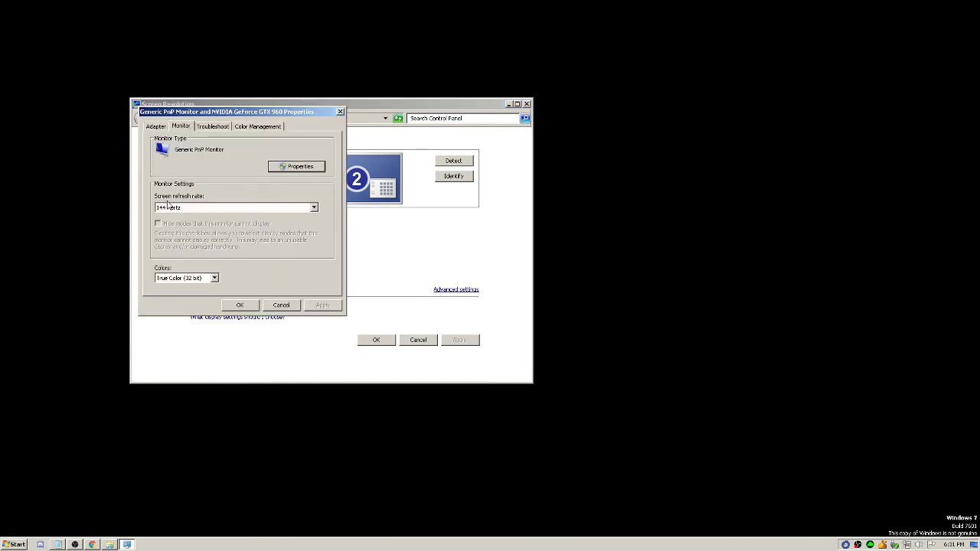
{"action": "left_click", "coordinate": [294, 212]}
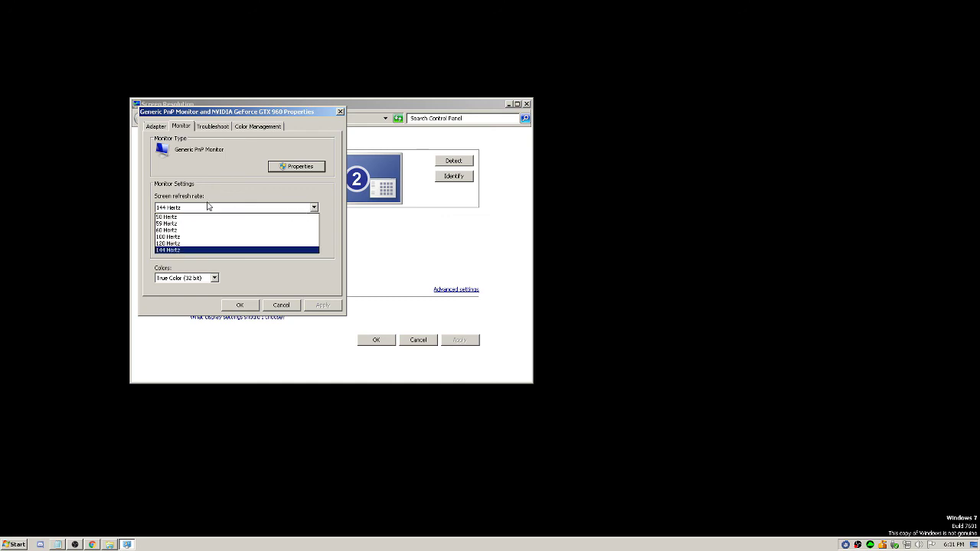
{"action": "left_click", "coordinate": [195, 250]}
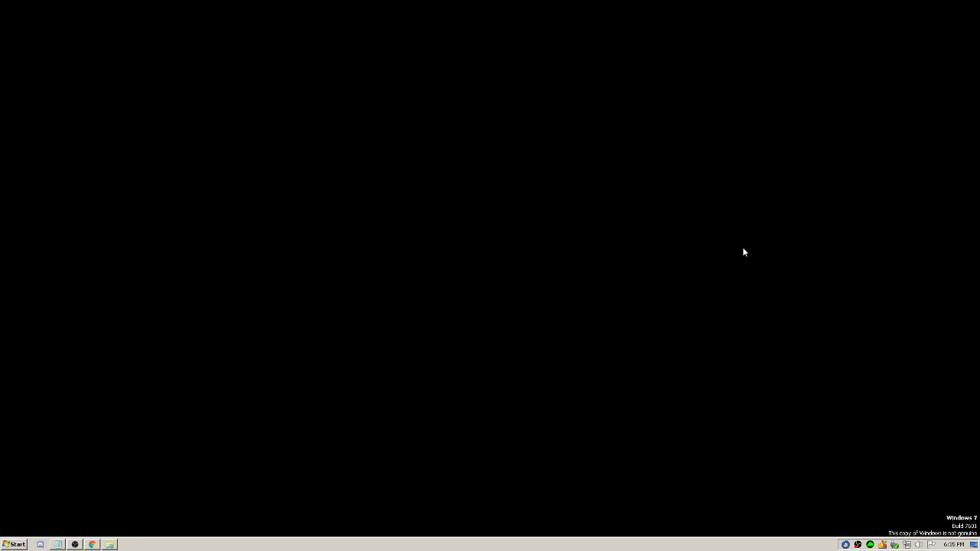